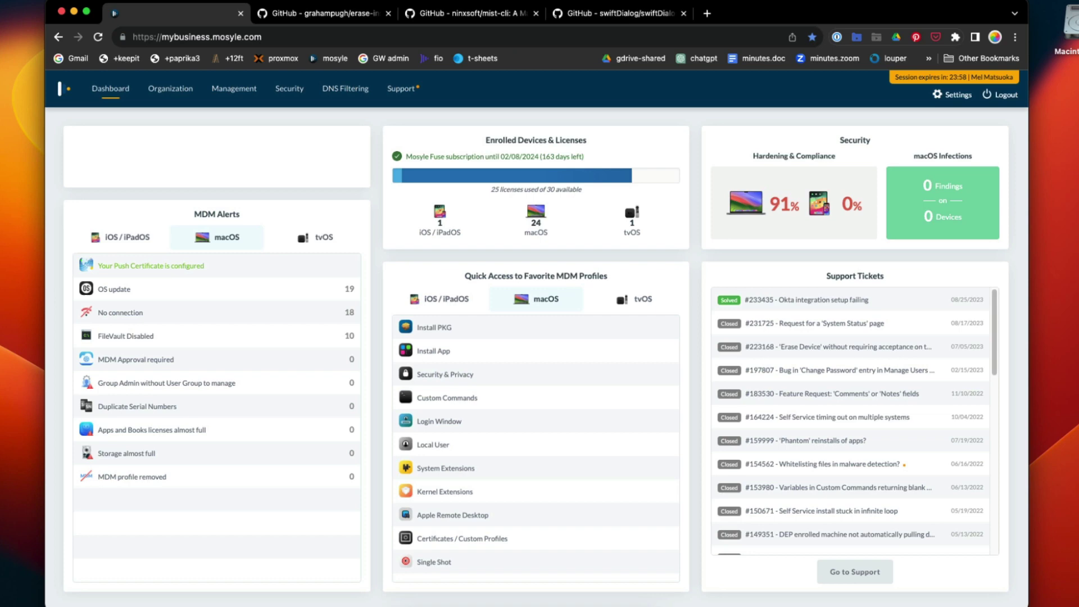
Open the erase-install repository's 30.2 release notes, then return to the repository main page
left_click(334, 22)
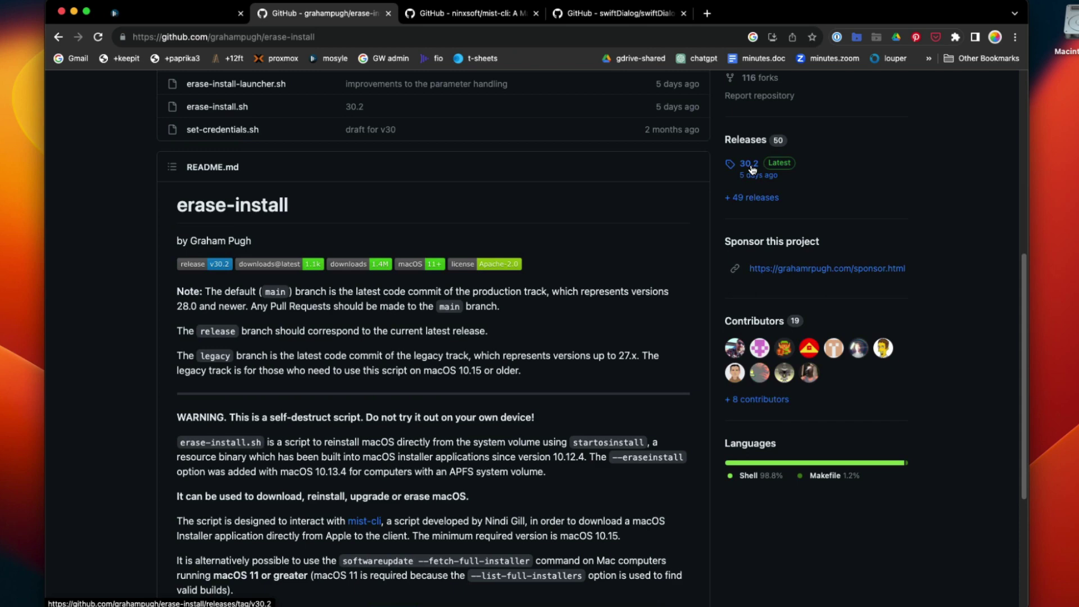
left_click(749, 164)
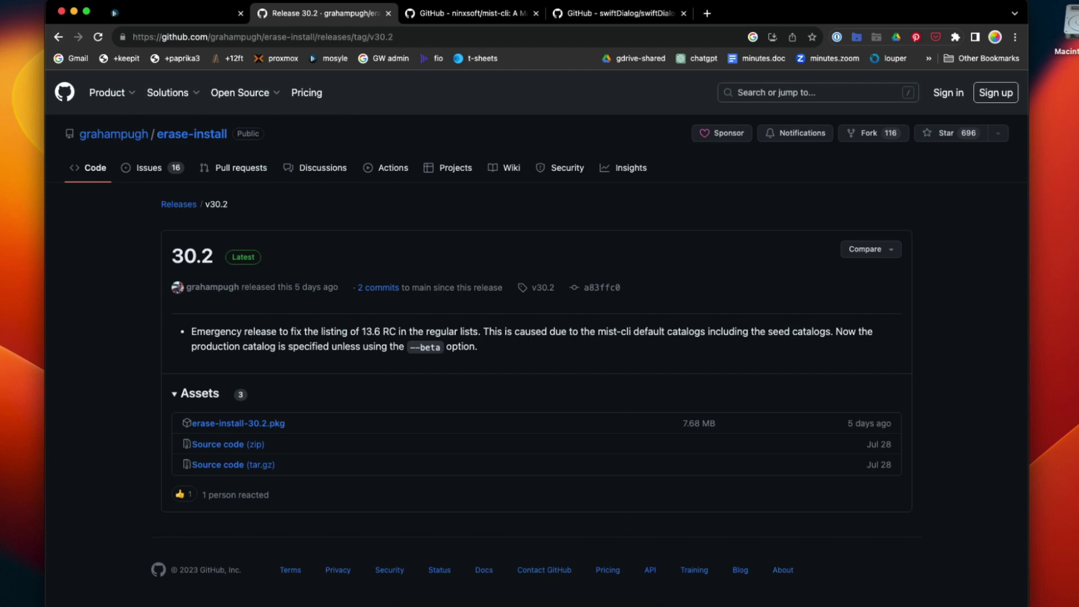
left_click(58, 36)
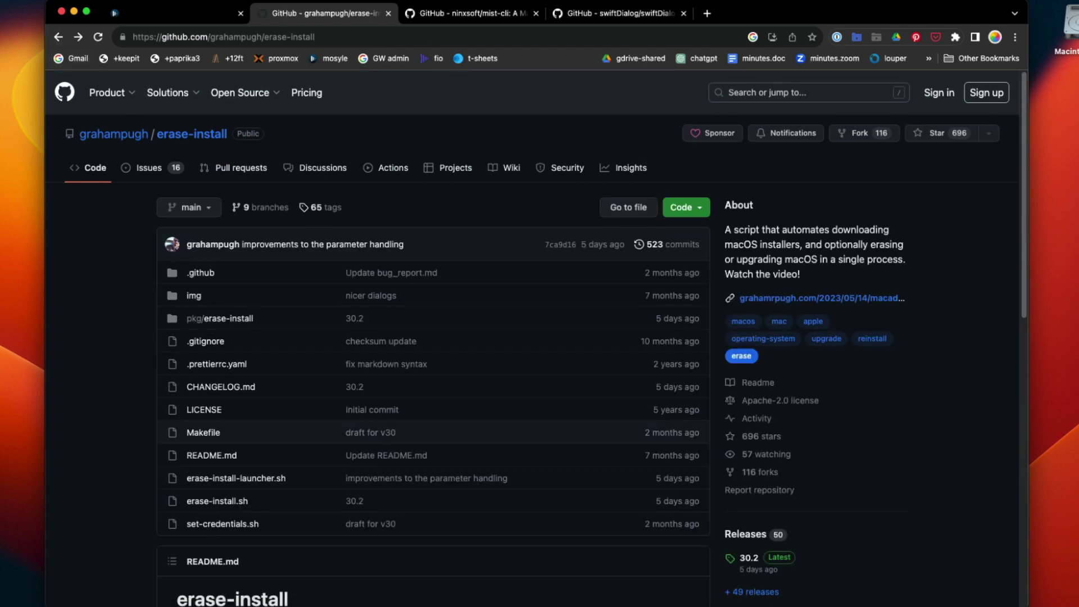
Scroll through the erase-install README, then bring up the mist-cli repository page
scroll(536, 339, "down", 1)
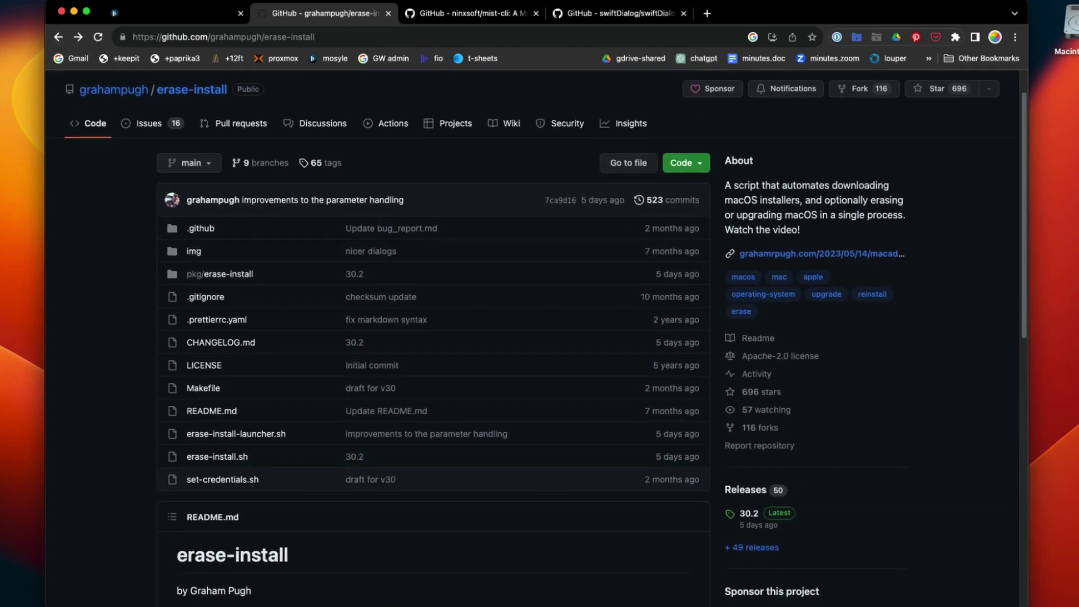
scroll(536, 339, "down", 6)
scroll(536, 339, "up", 1)
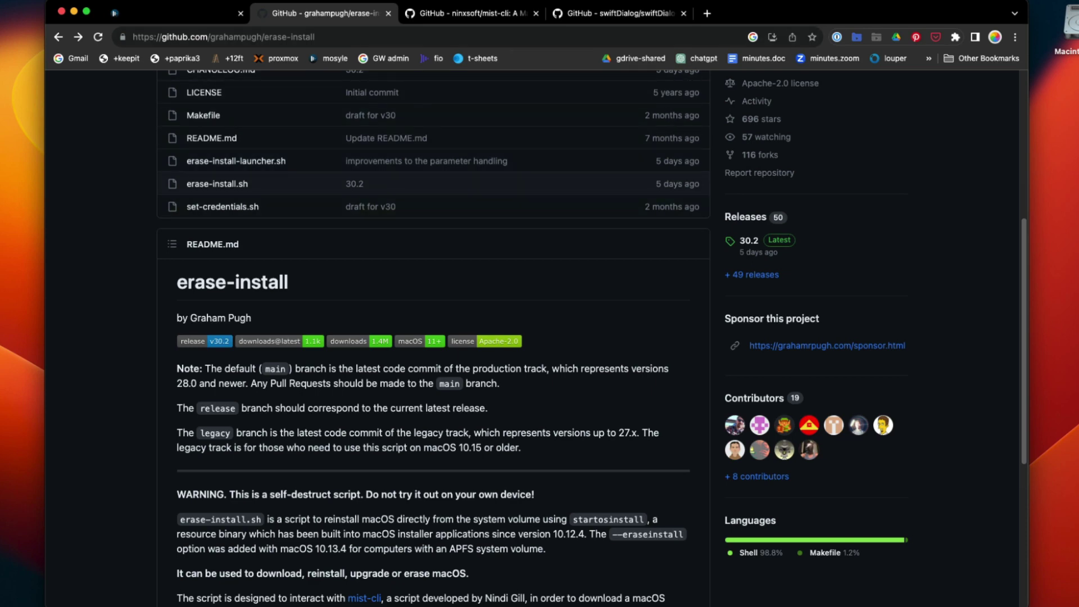
scroll(433, 337, "down", 5)
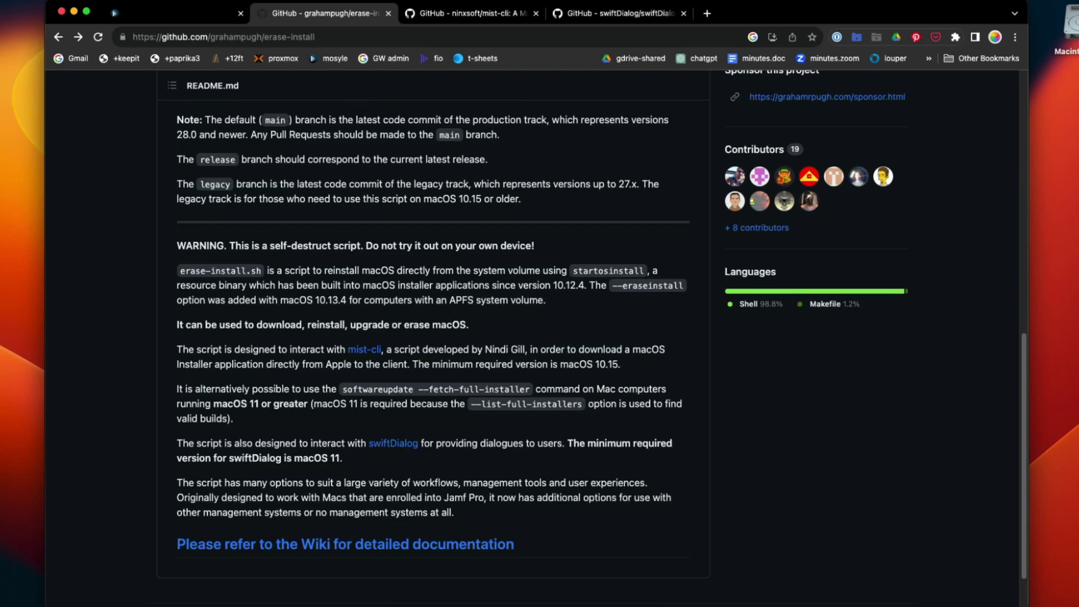
key("ctrl+Tab")
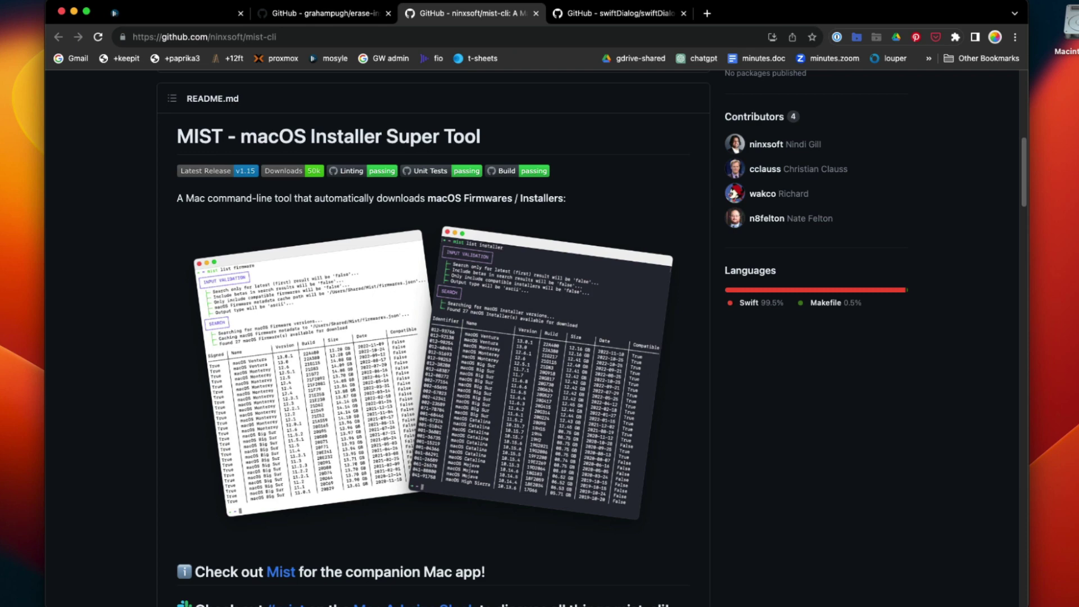
Switch to the swiftDialog repository to read its README
key("ctrl+Tab")
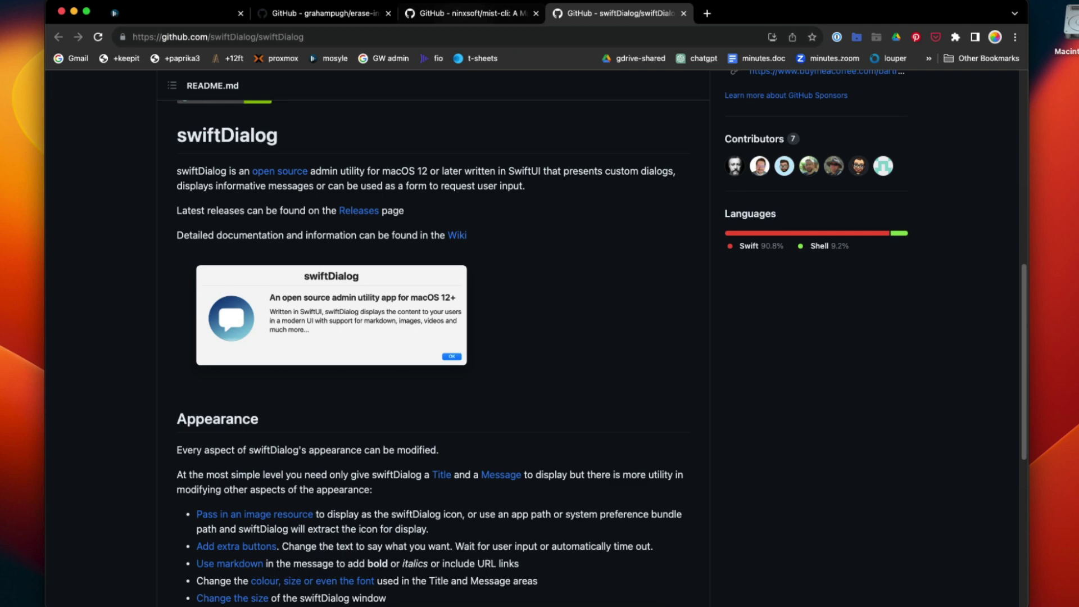
In Mosyle's macOS Management, view the uploaded package files on the CDN tab
left_click(191, 15)
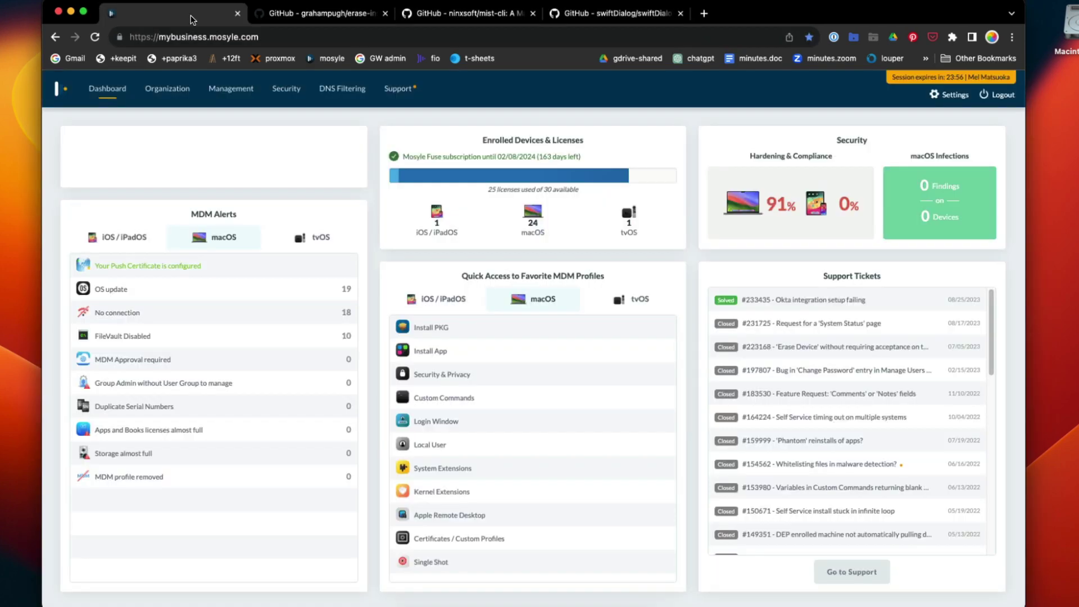
left_click(242, 95)
left_click(384, 142)
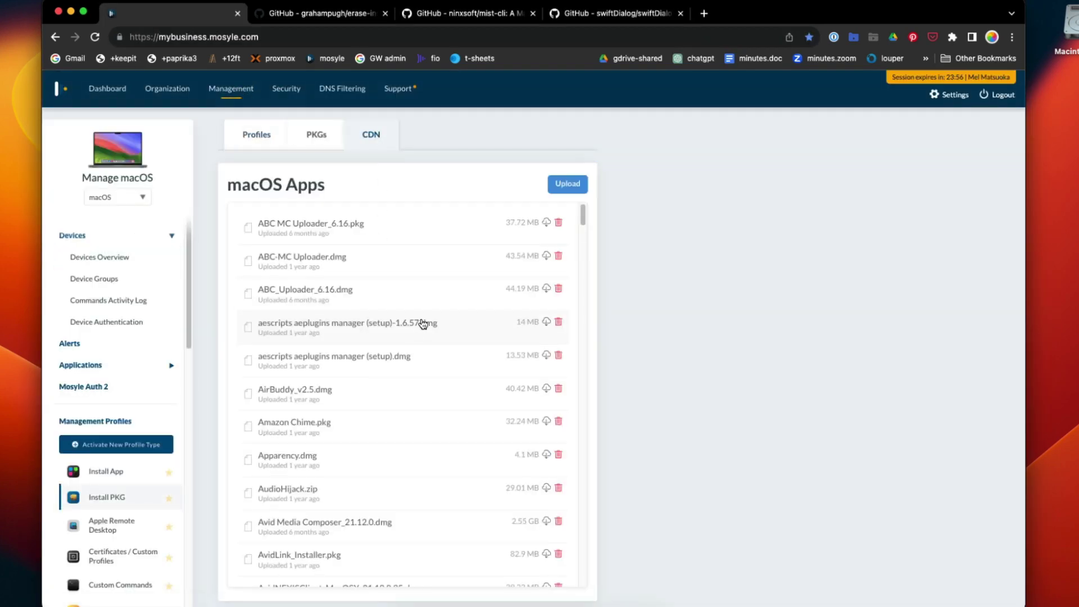
scroll(403, 361, "down", 20)
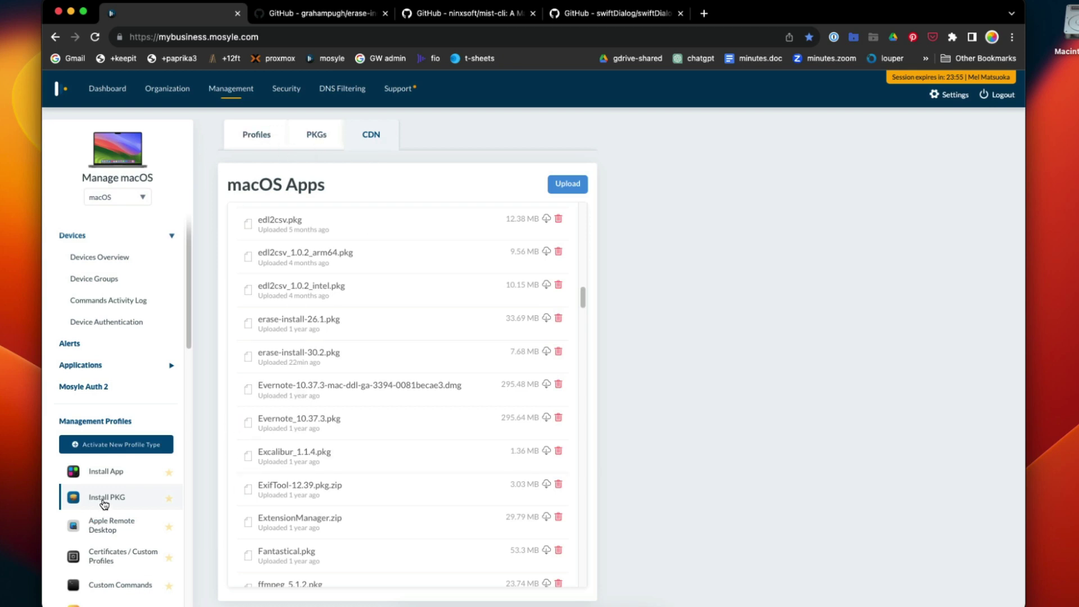
Verify that the erase-install package profile is assigned to one device, then return to Management
left_click(257, 136)
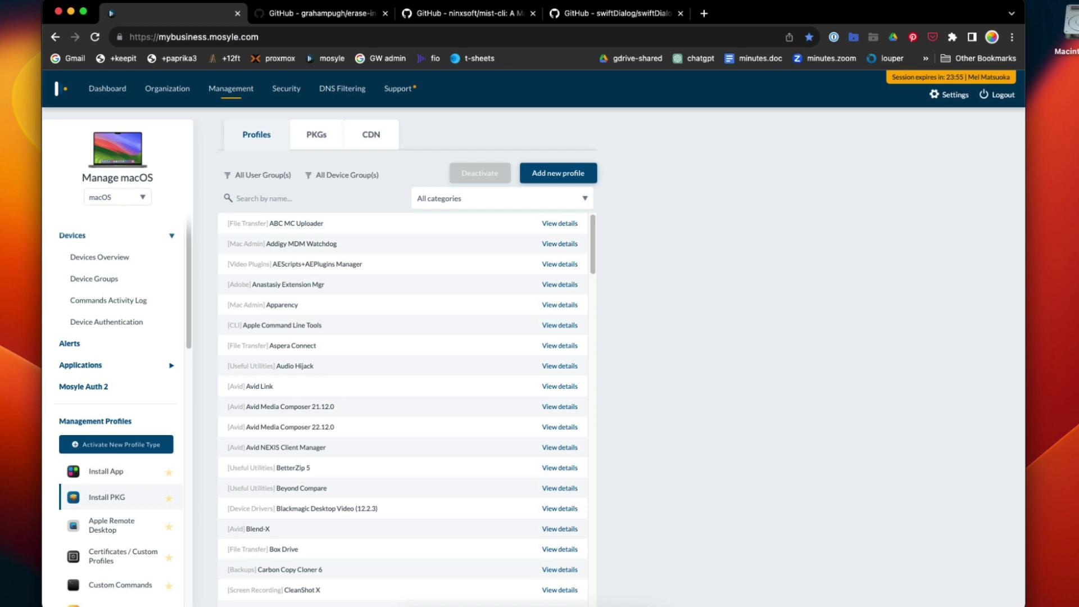
scroll(399, 424, "down", 10)
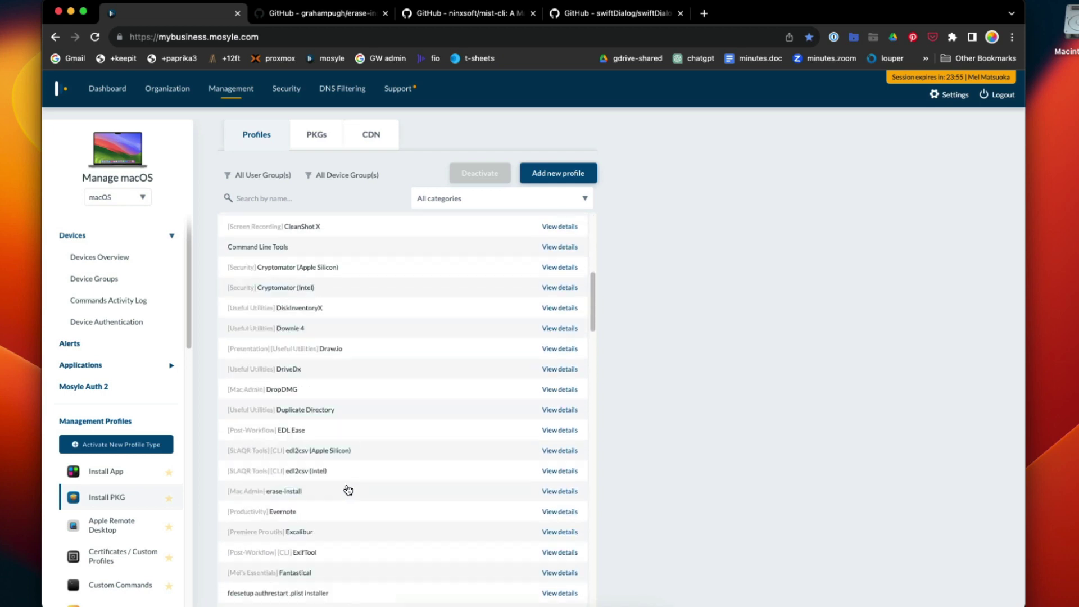
scroll(348, 490, "down", 4)
scroll(332, 247, "down", 1)
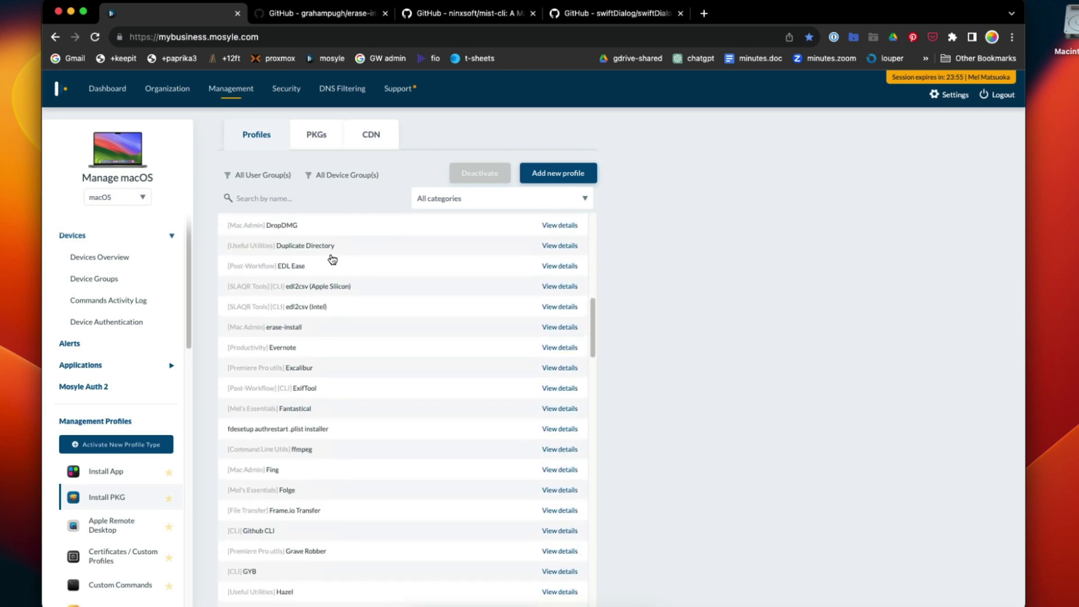
left_click(311, 328)
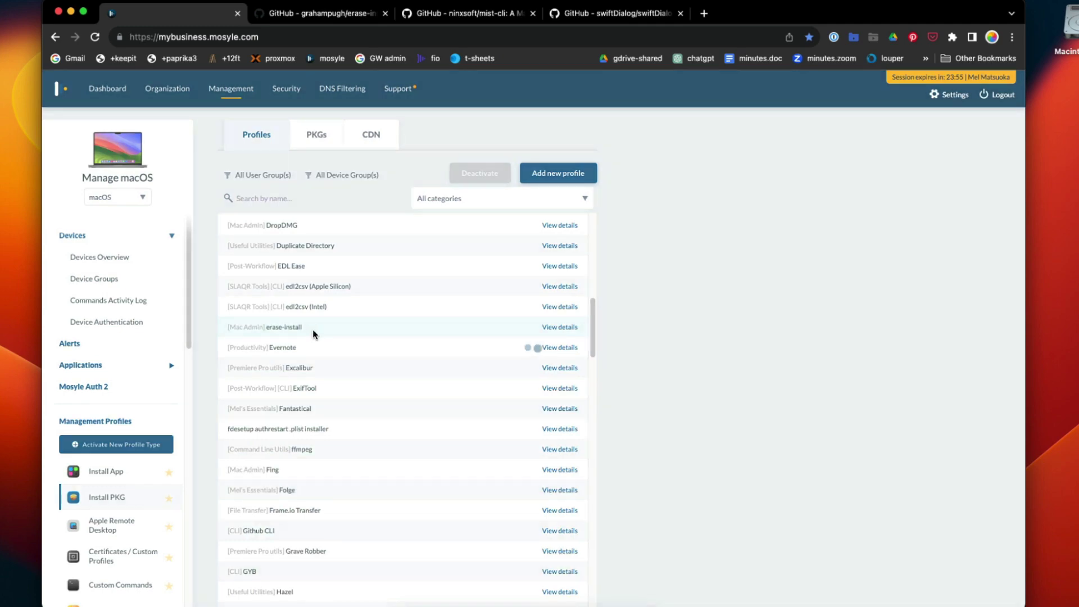
scroll(734, 357, "down", 5)
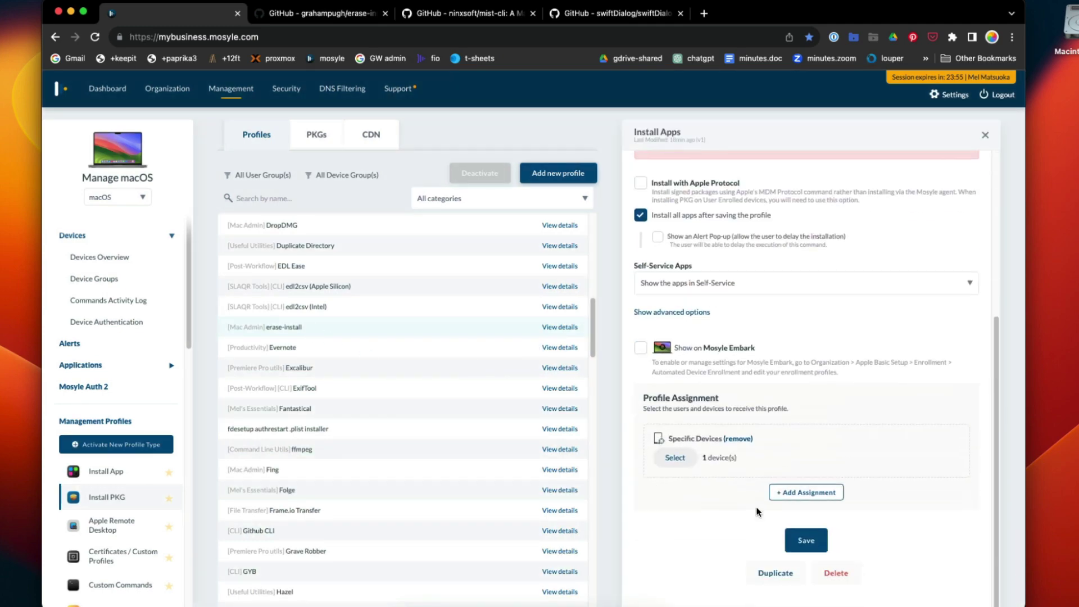
left_click(675, 458)
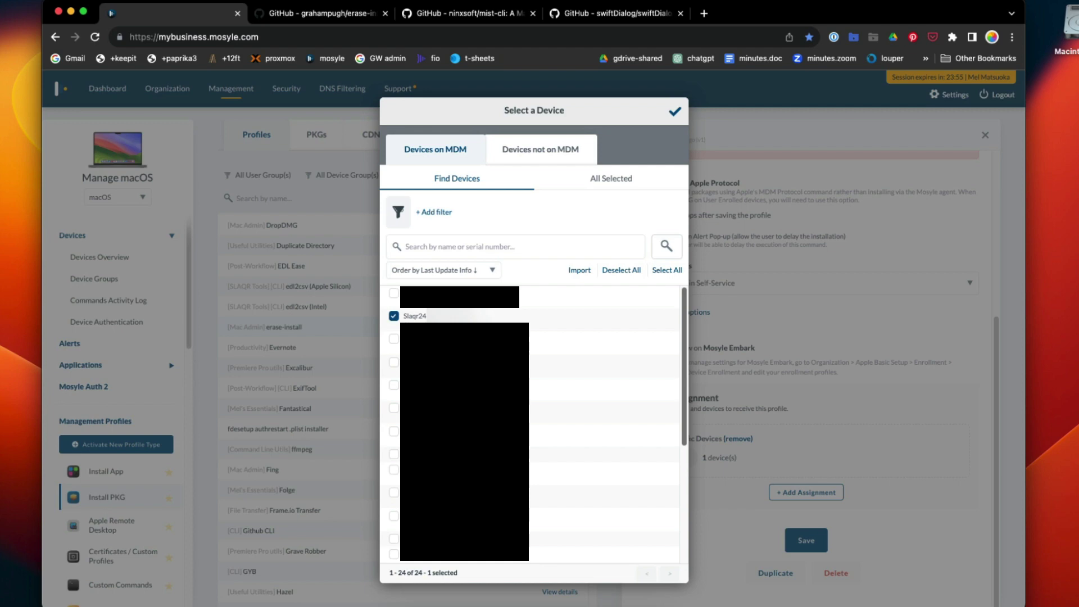
left_click(675, 111)
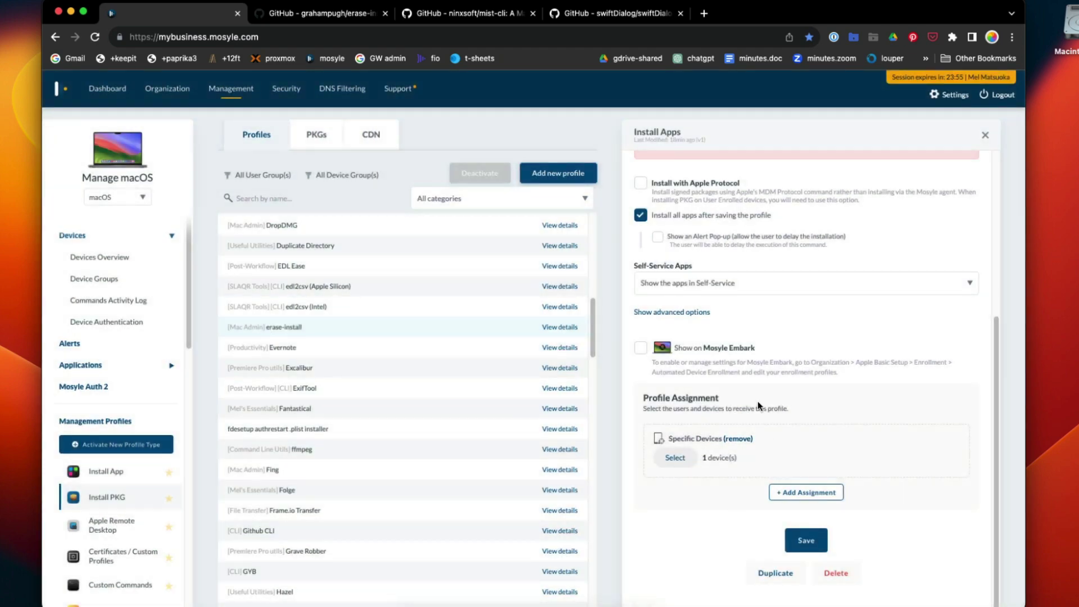
left_click(245, 88)
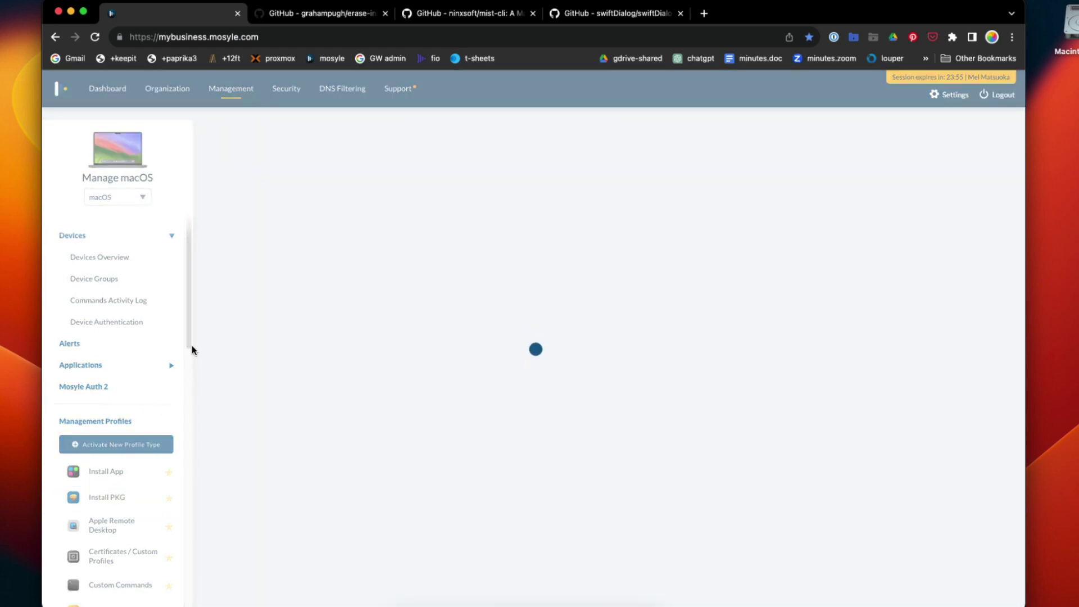
Open the Offboarding custom command 'erase-install: Slaqr24' in the code editor and select its erase-install.sh line
scroll(169, 356, "down", 5)
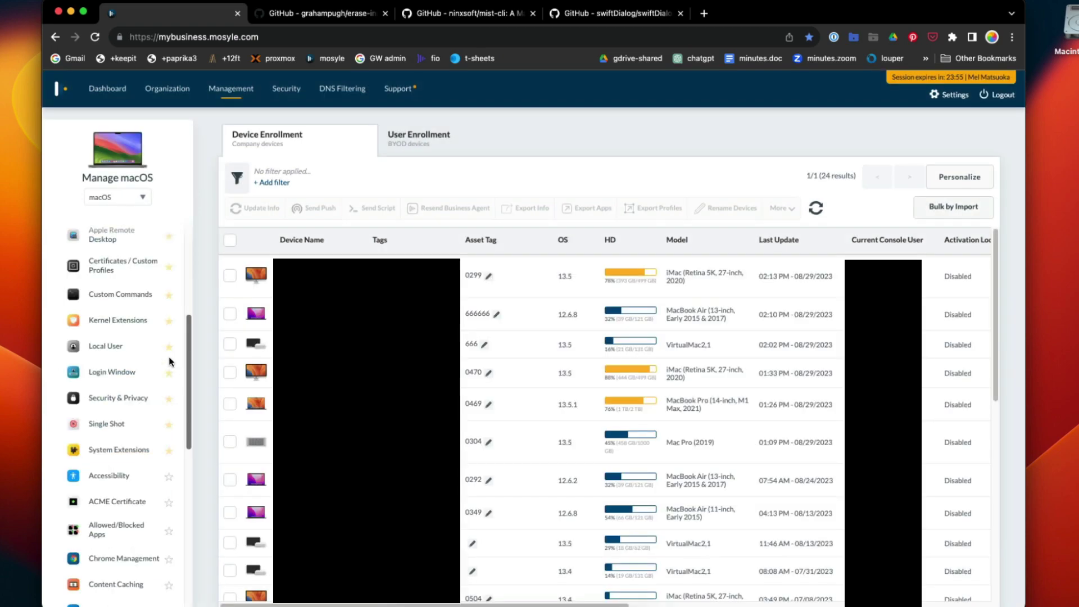
left_click(129, 300)
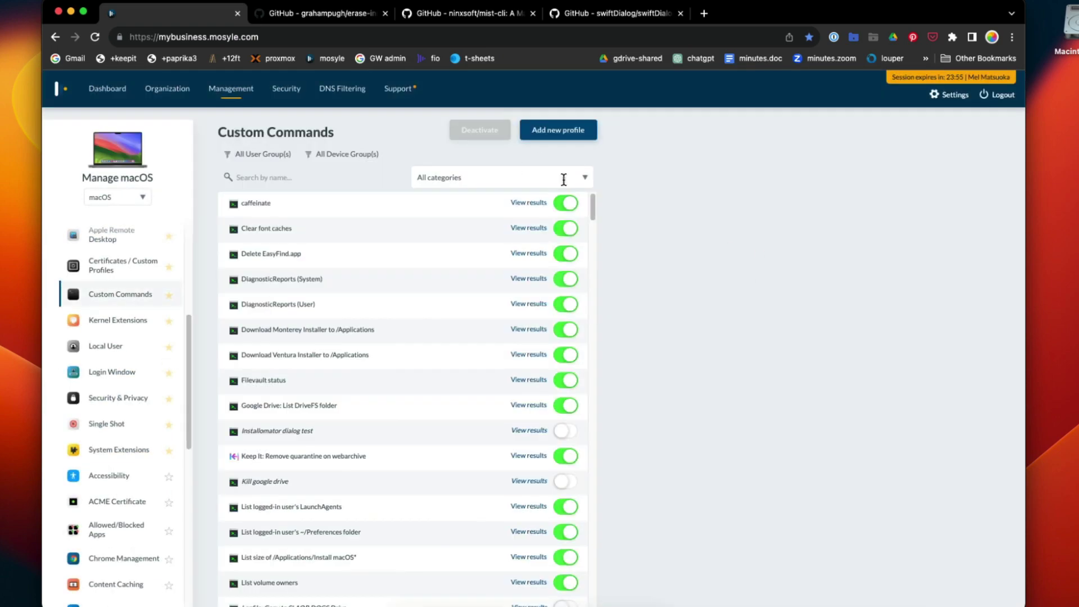
left_click(534, 177)
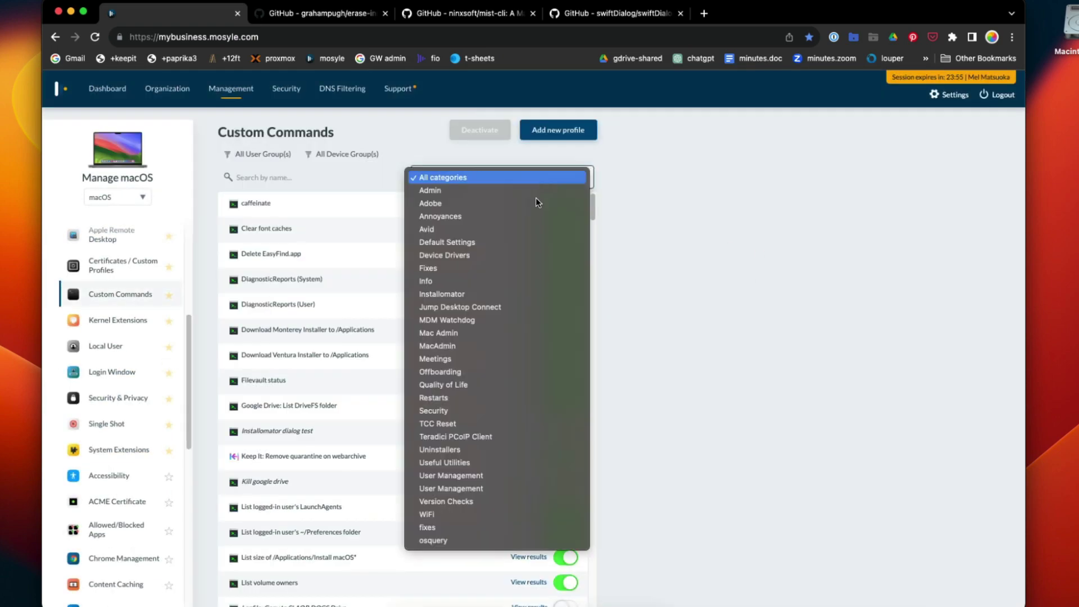
left_click(518, 371)
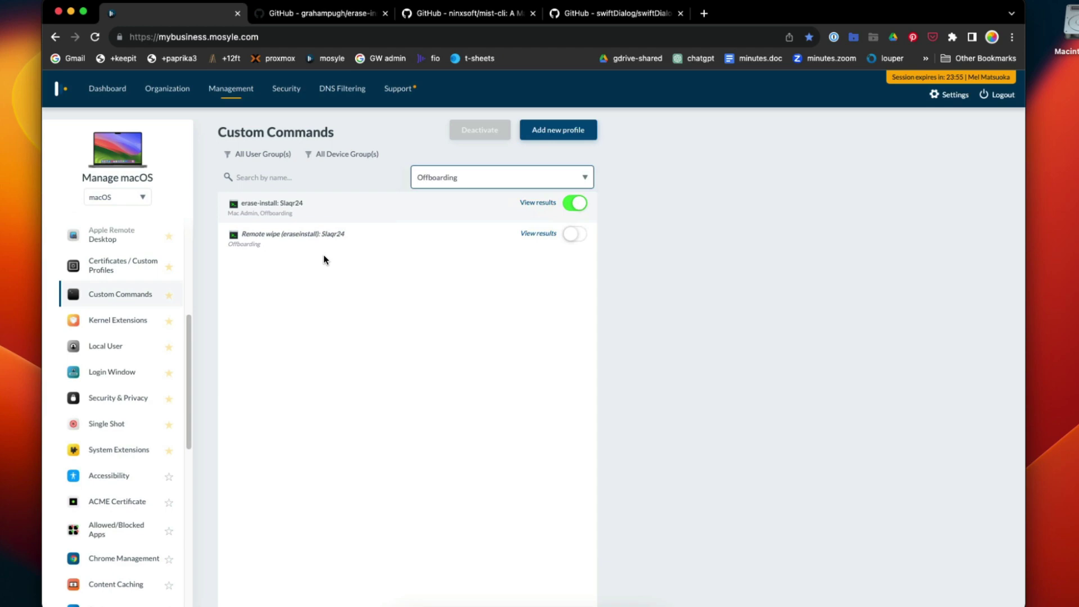
left_click(285, 210)
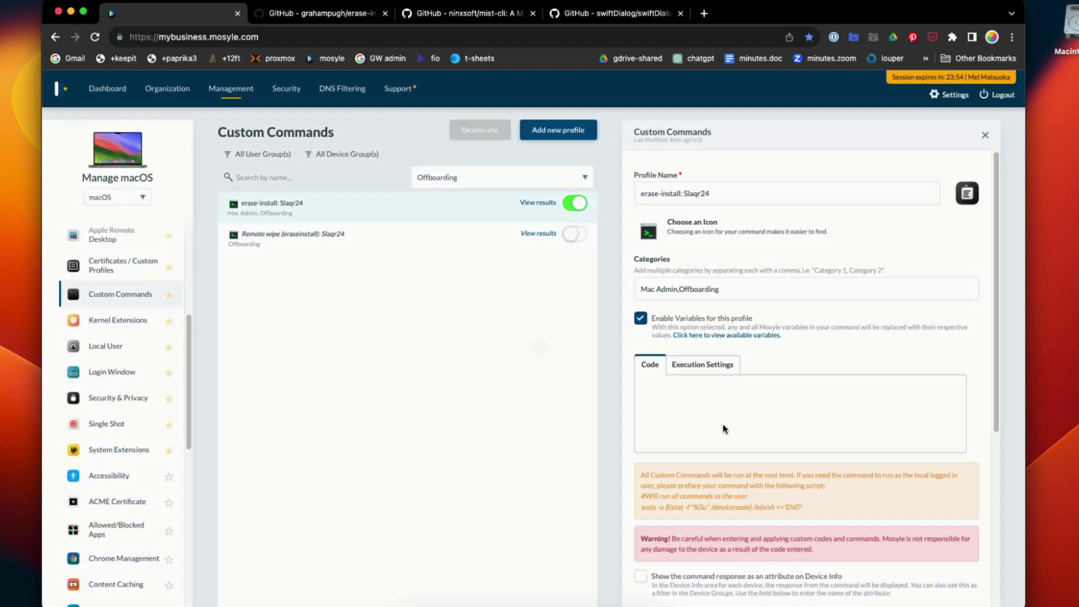
left_click(689, 429)
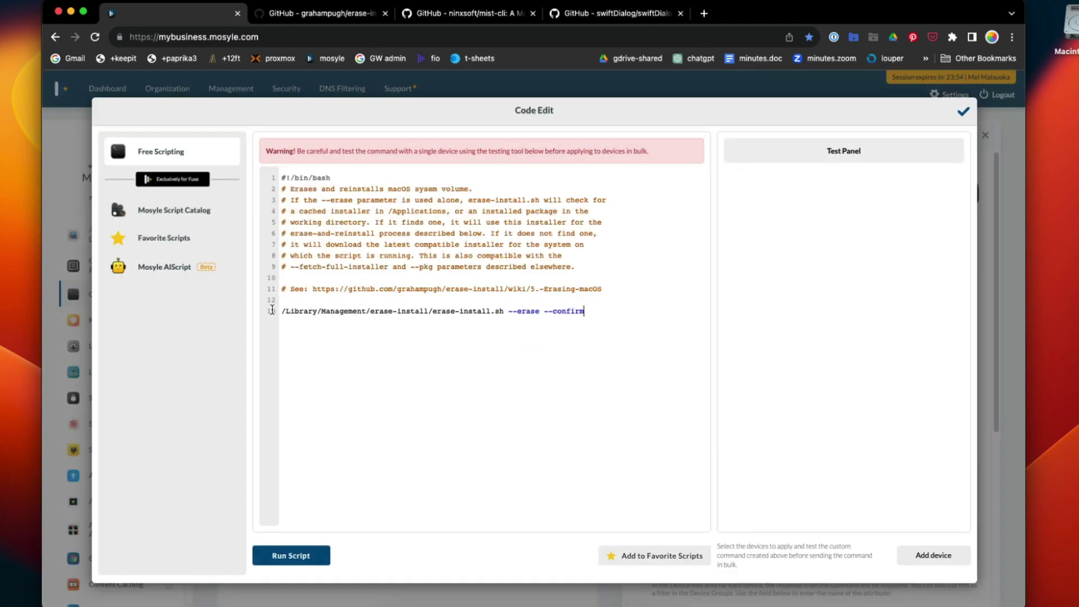
left_click_drag(272, 307, 255, 356)
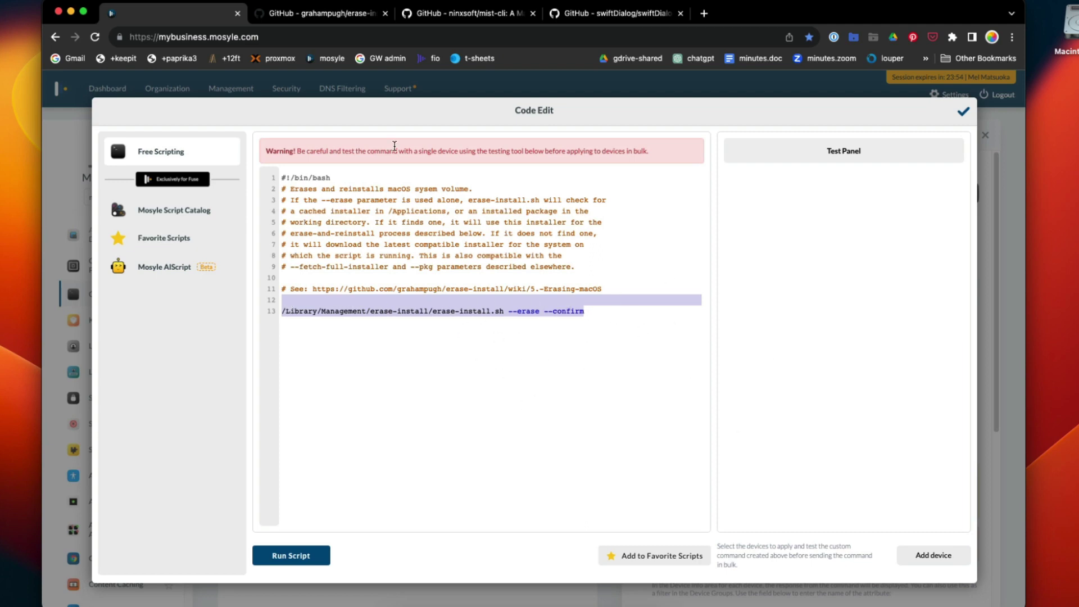
Find the --confirm option on the erase-install wiki page '5. Erasing macOS', then return to the Mosyle script
left_click(324, 17)
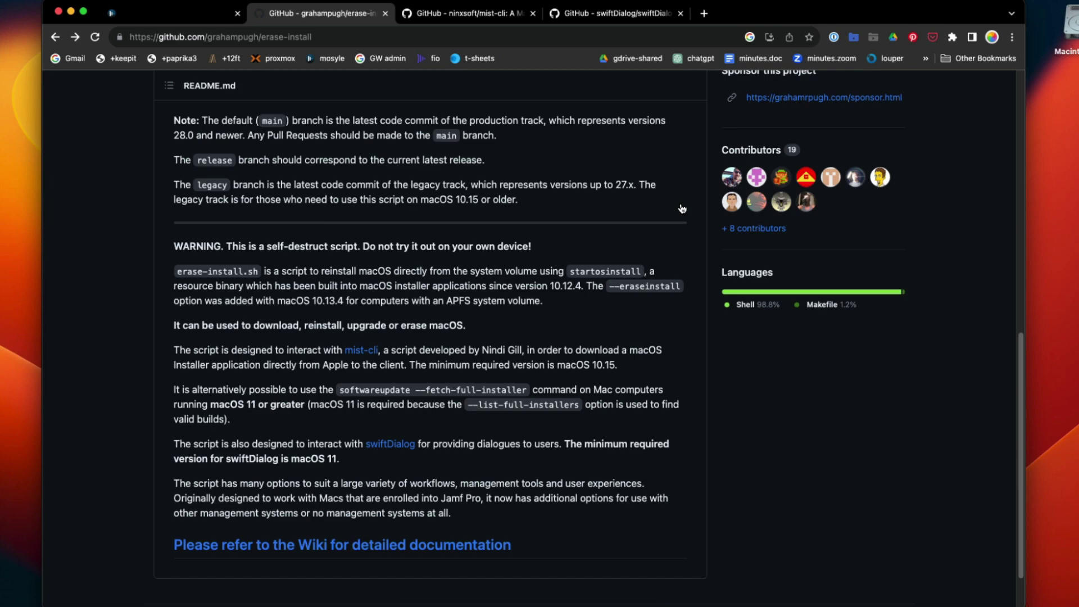
scroll(681, 209, "up", 15)
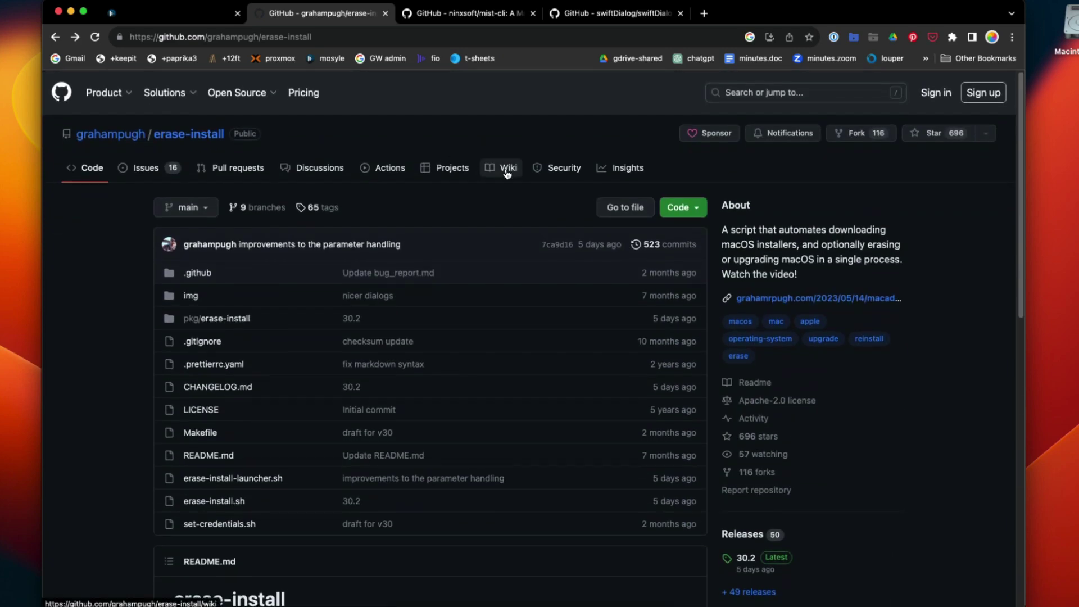
left_click(507, 172)
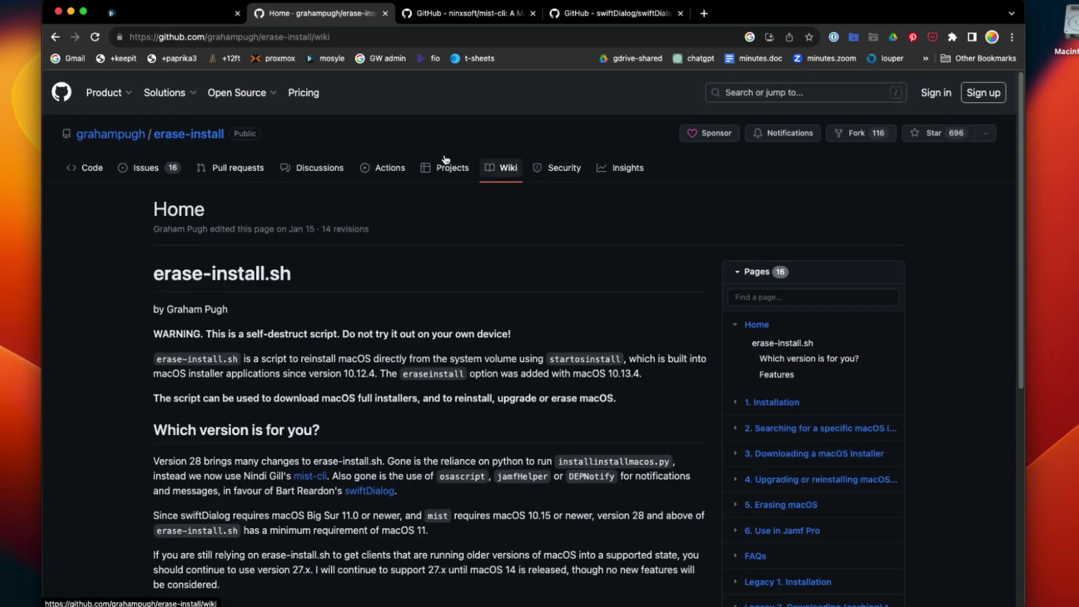
left_click(781, 504)
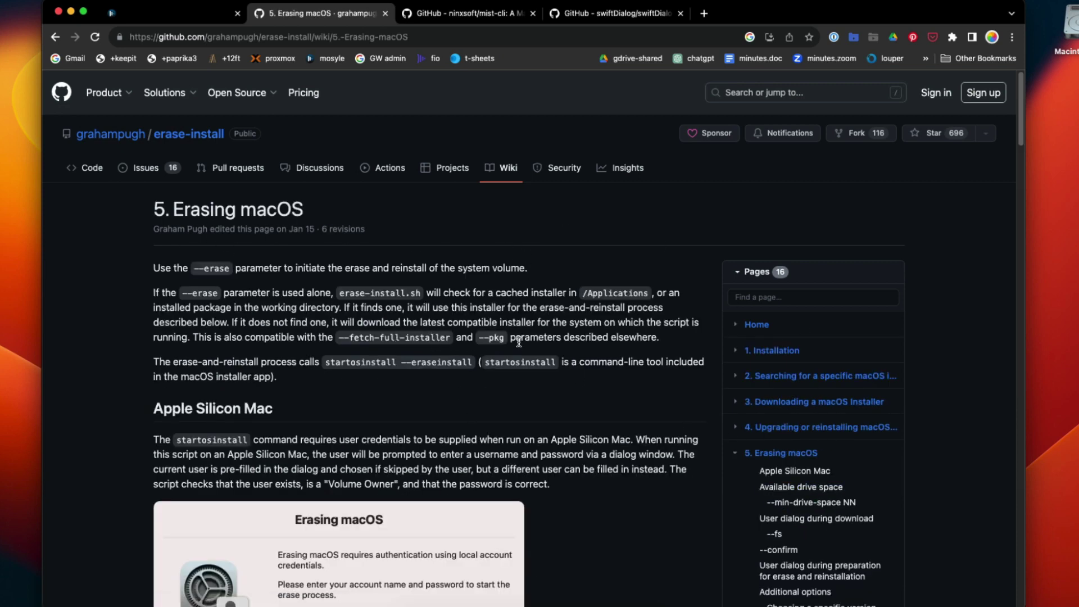
scroll(518, 341, "down", 9)
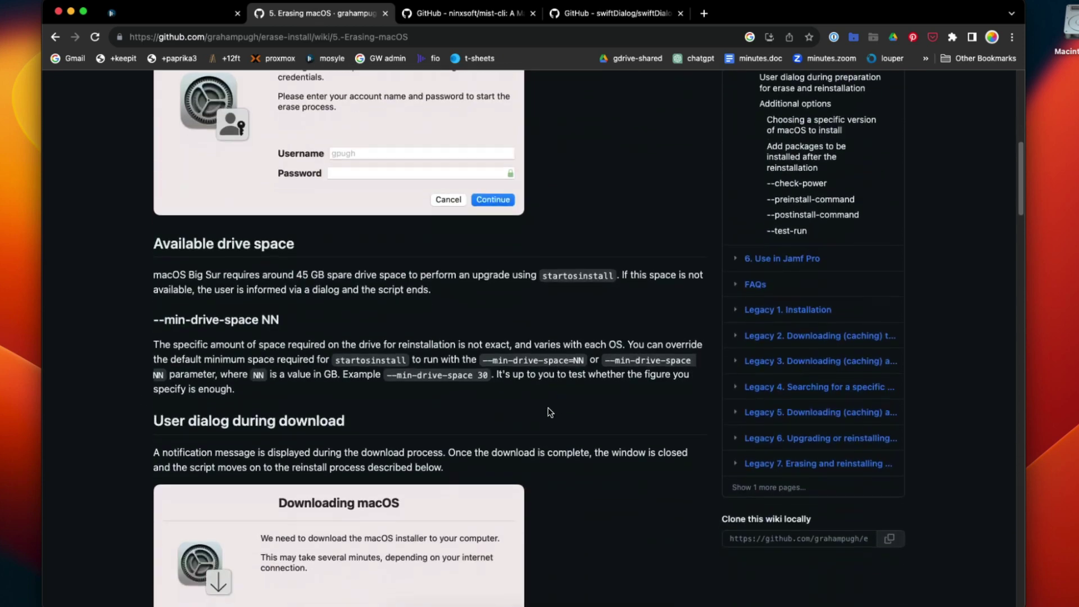
left_click_drag(1020, 147, 1023, 243)
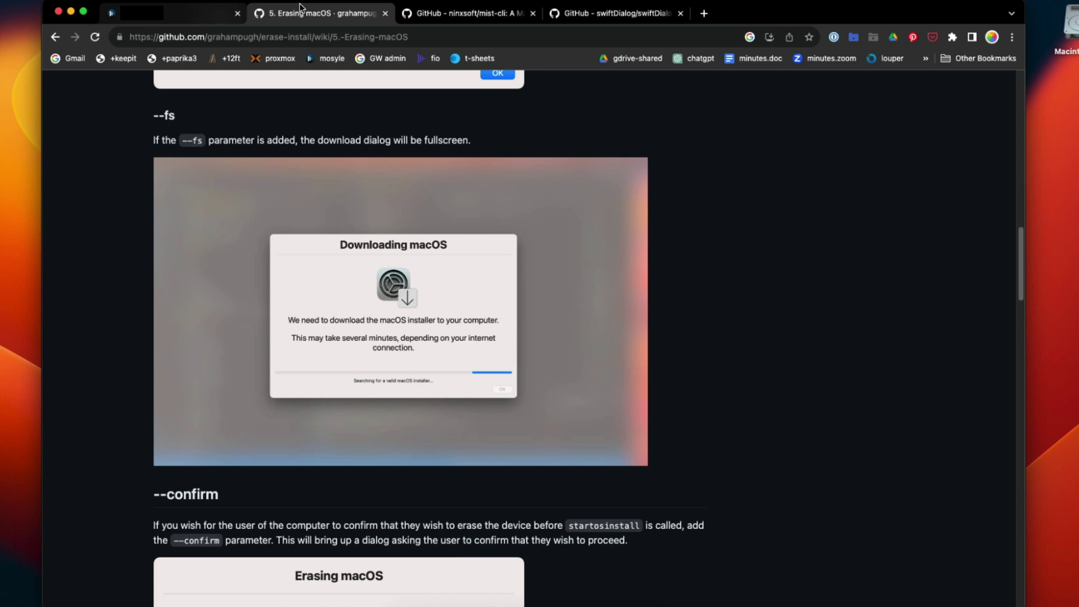
left_click(207, 12)
left_click(570, 313)
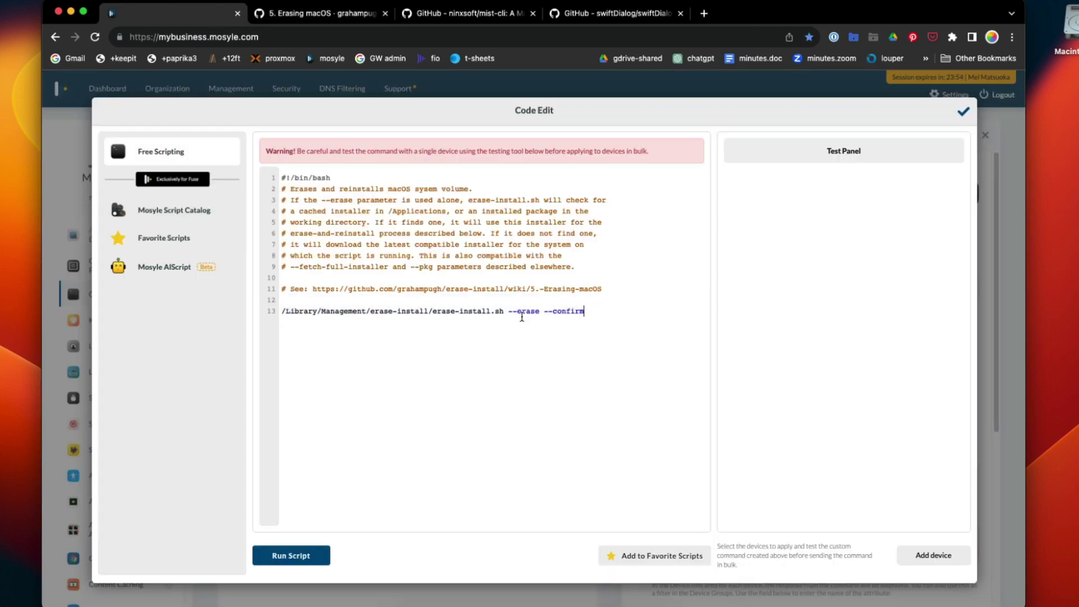
left_click_drag(512, 312, 584, 312)
triple_click(548, 311)
left_click(657, 300)
left_click_drag(542, 310, 599, 313)
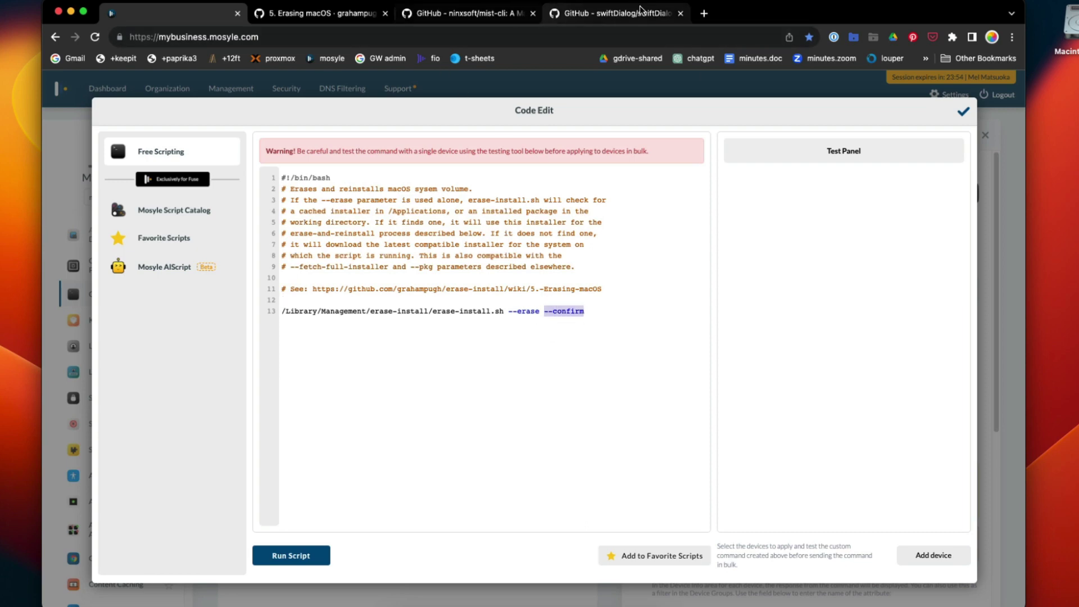
key("Right")
left_click(349, 16)
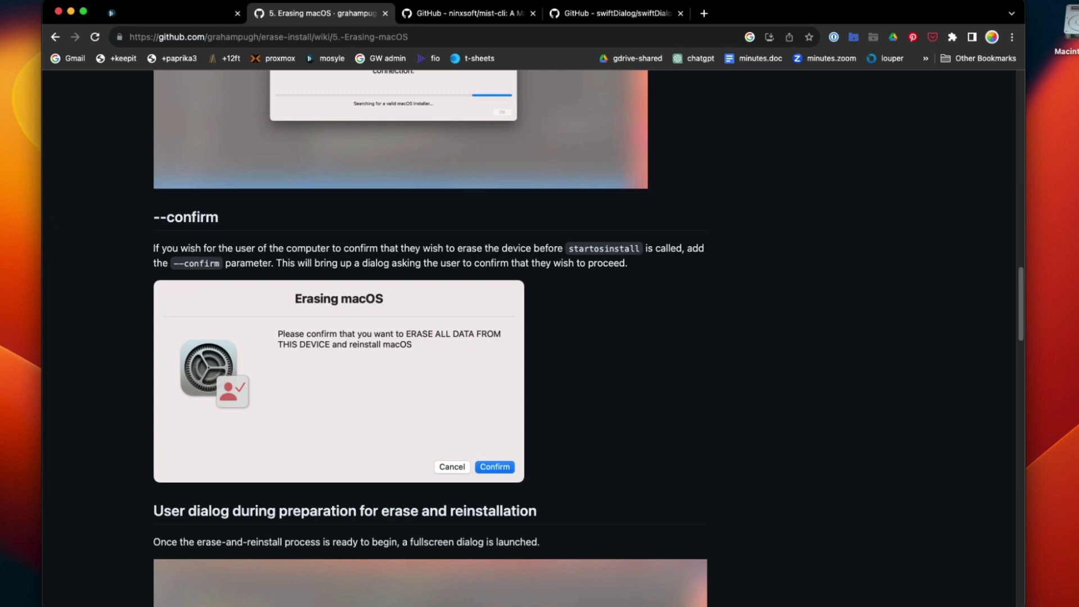
left_click(168, 13)
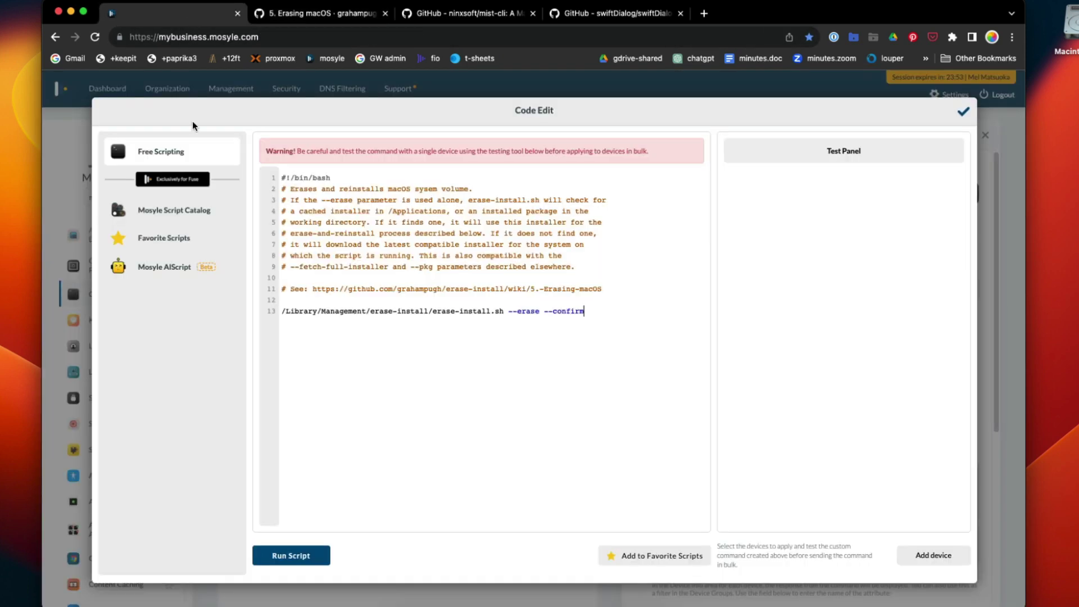
Accept the edited script and assign the command to the single selected device
left_click(962, 111)
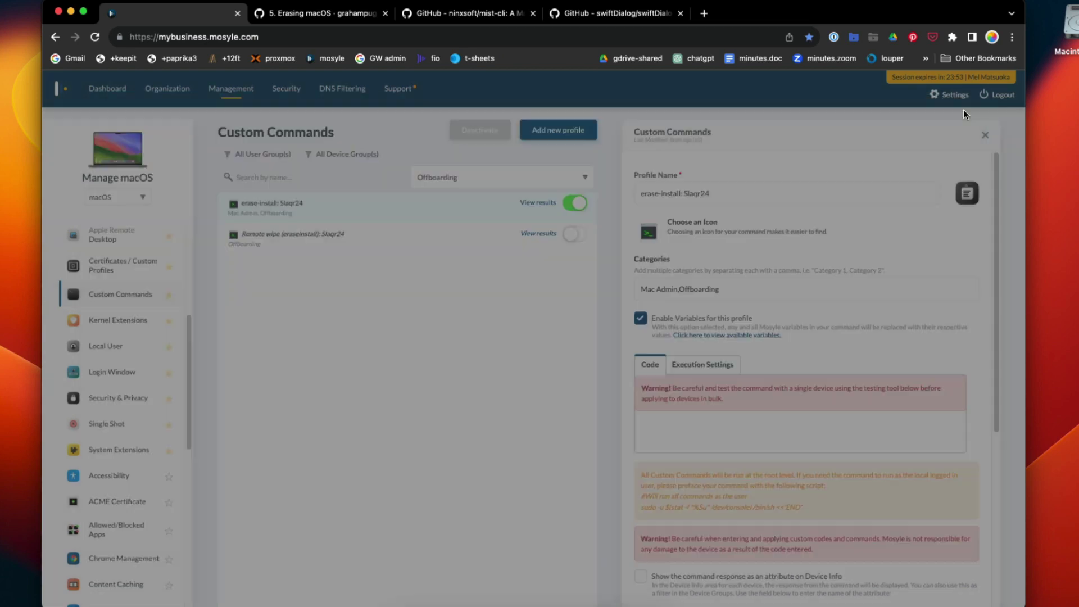
scroll(787, 428, "down", 5)
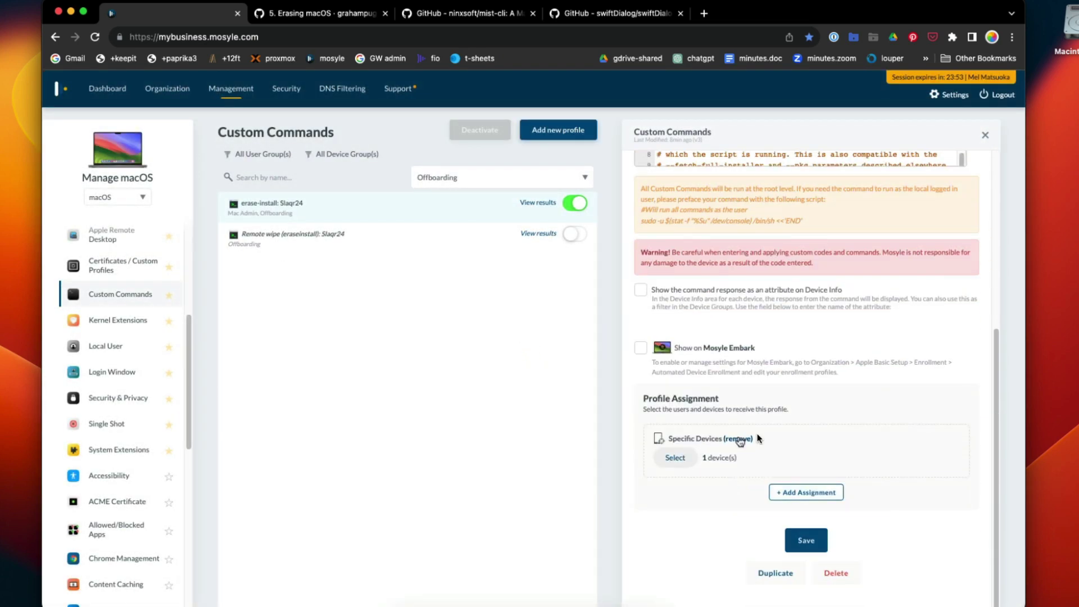
left_click(676, 458)
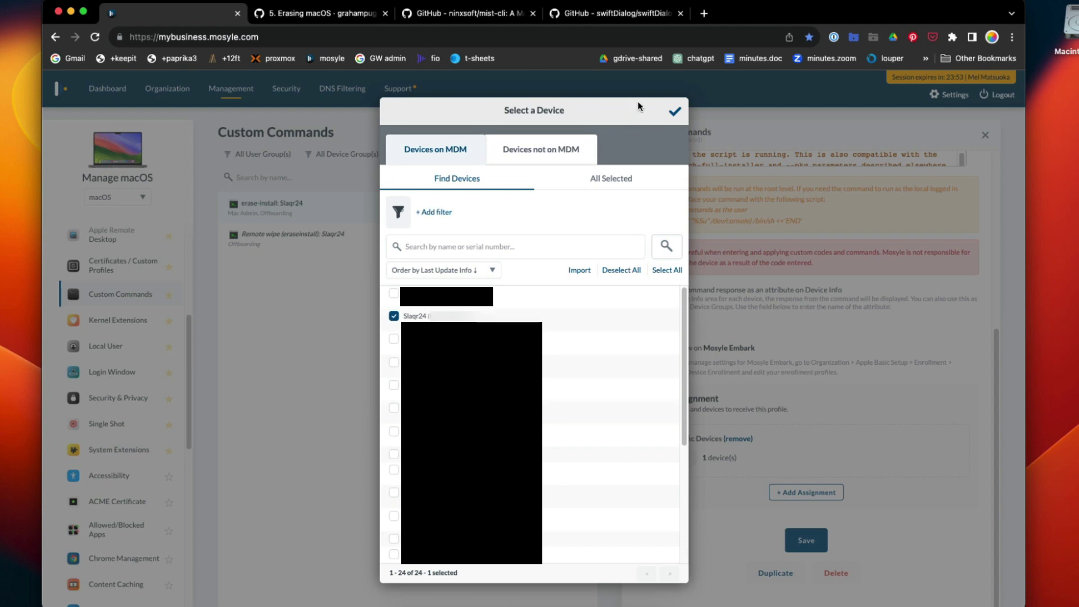
left_click(676, 110)
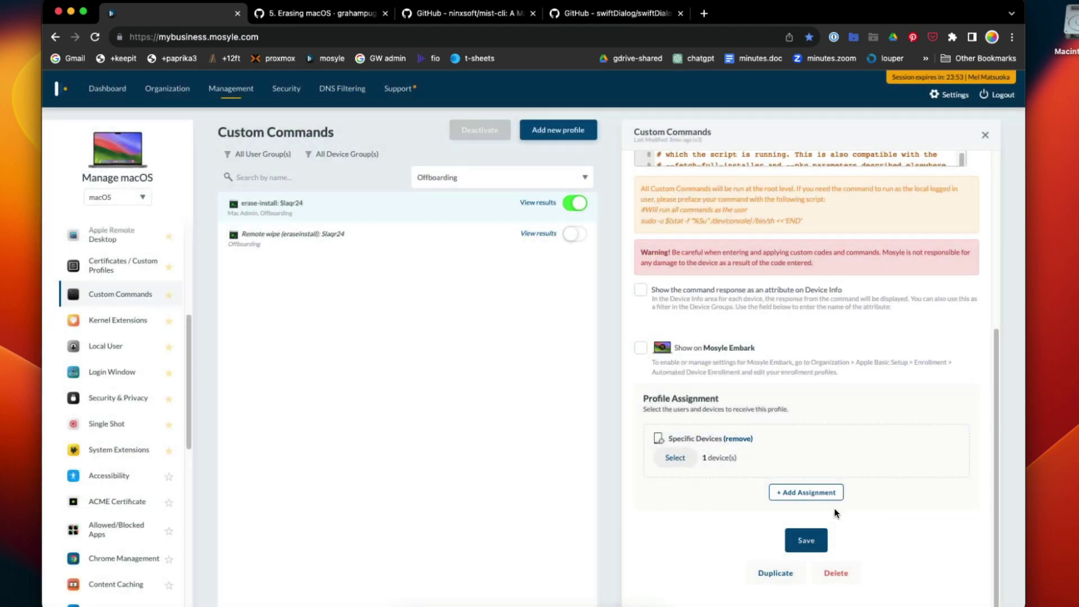
Save the custom command, checking its execution timing and entering the account password
left_click(806, 540)
left_click(717, 370)
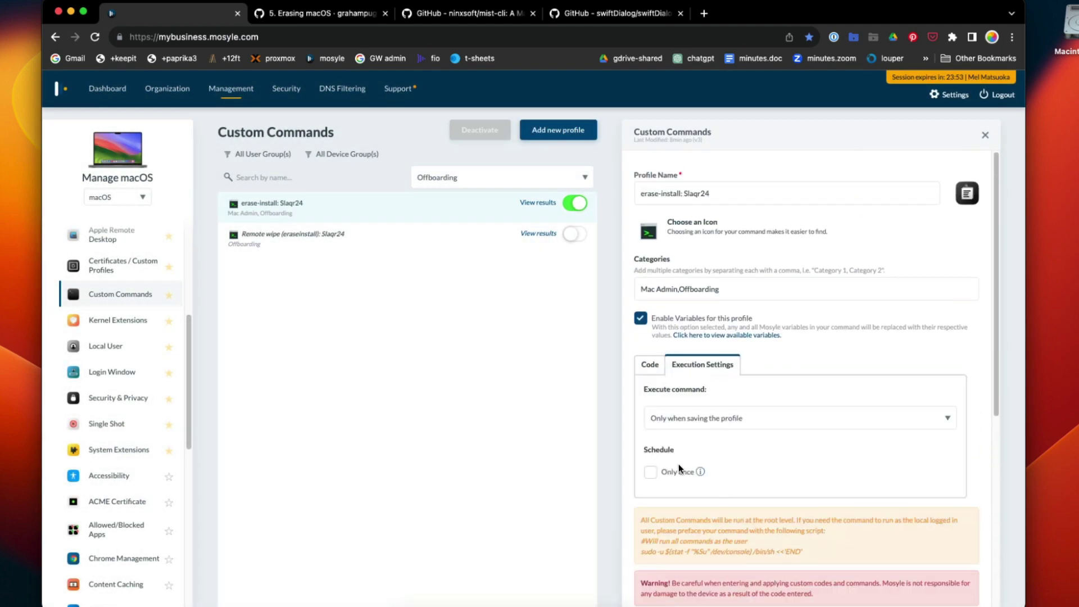
scroll(696, 409, "down", 6)
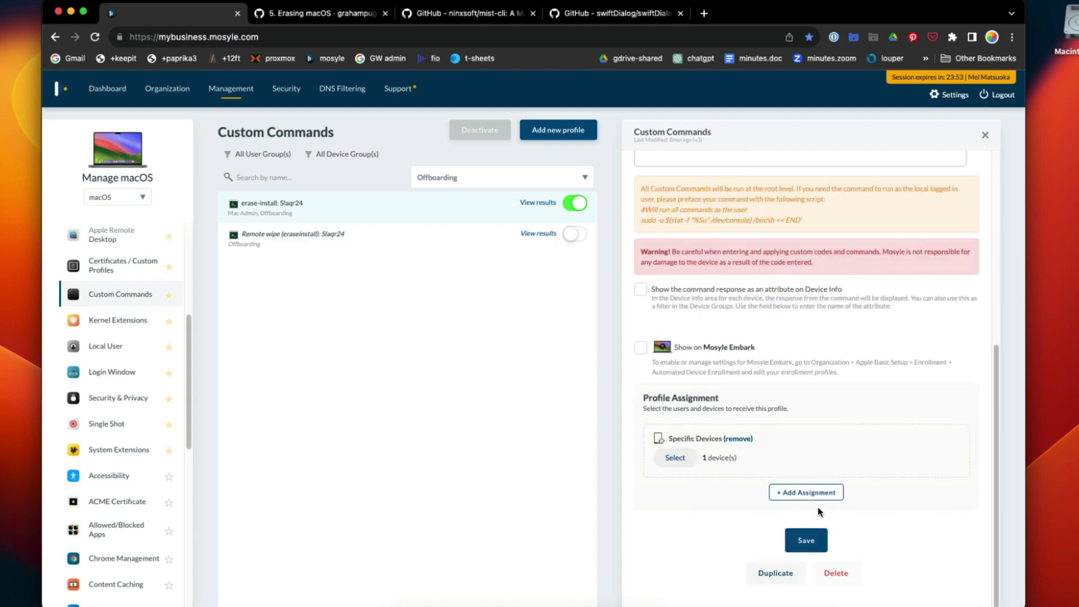
left_click(805, 540)
key("super+v")
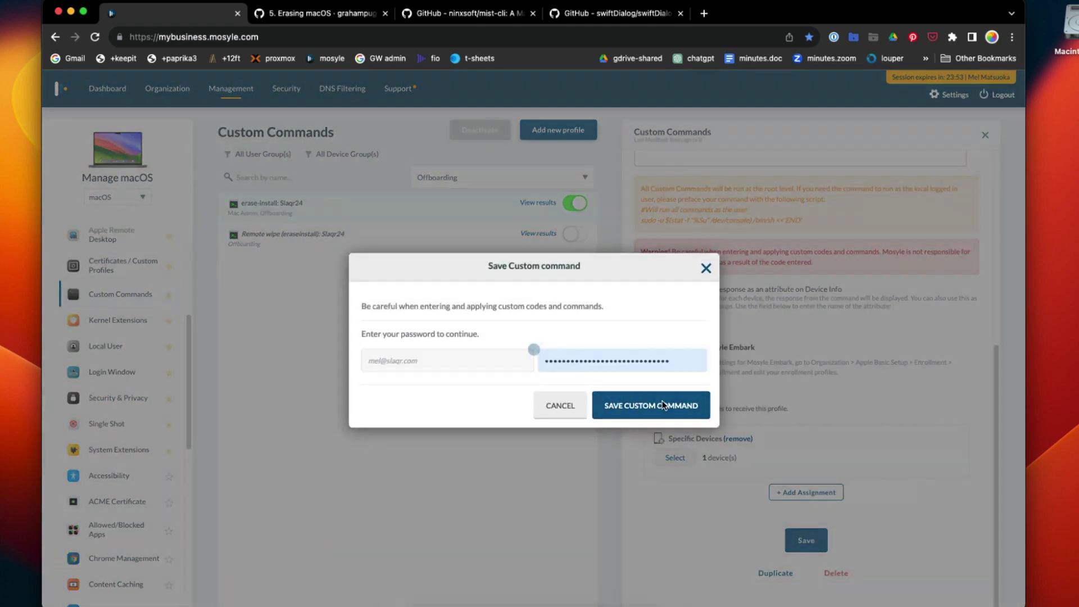
left_click(662, 400)
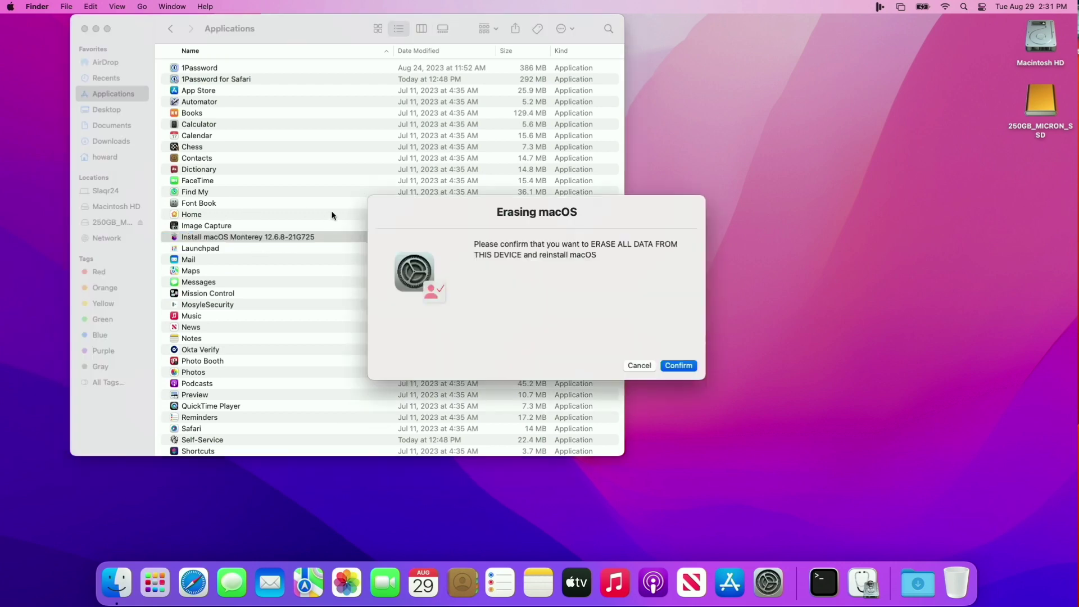
Move the Erasing macOS prompt around and settle it in the centre of the screen
left_click_drag(409, 203, 578, 187)
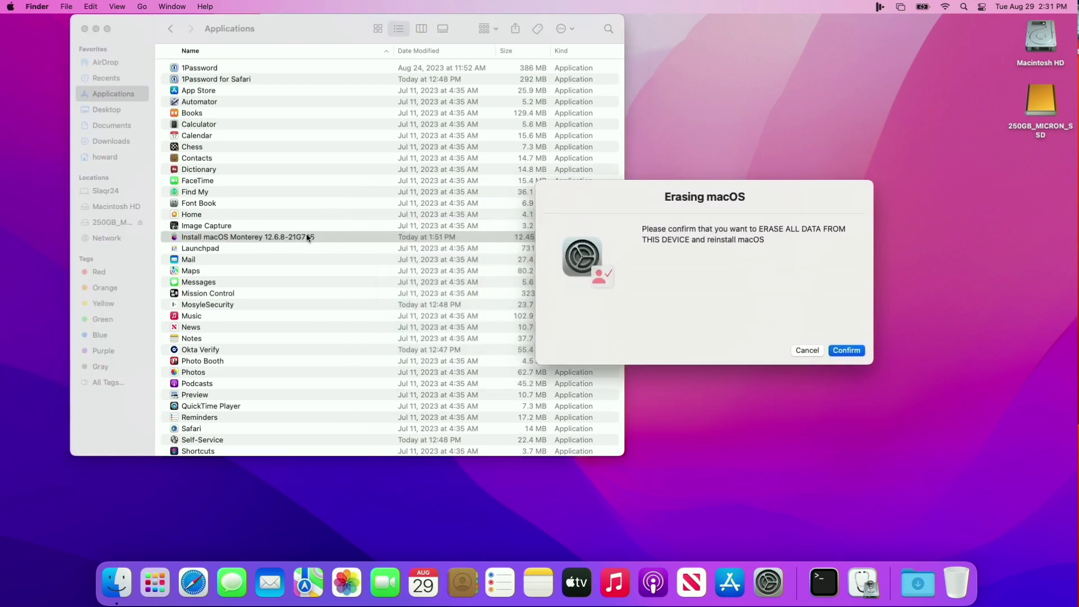
left_click_drag(639, 196, 696, 222)
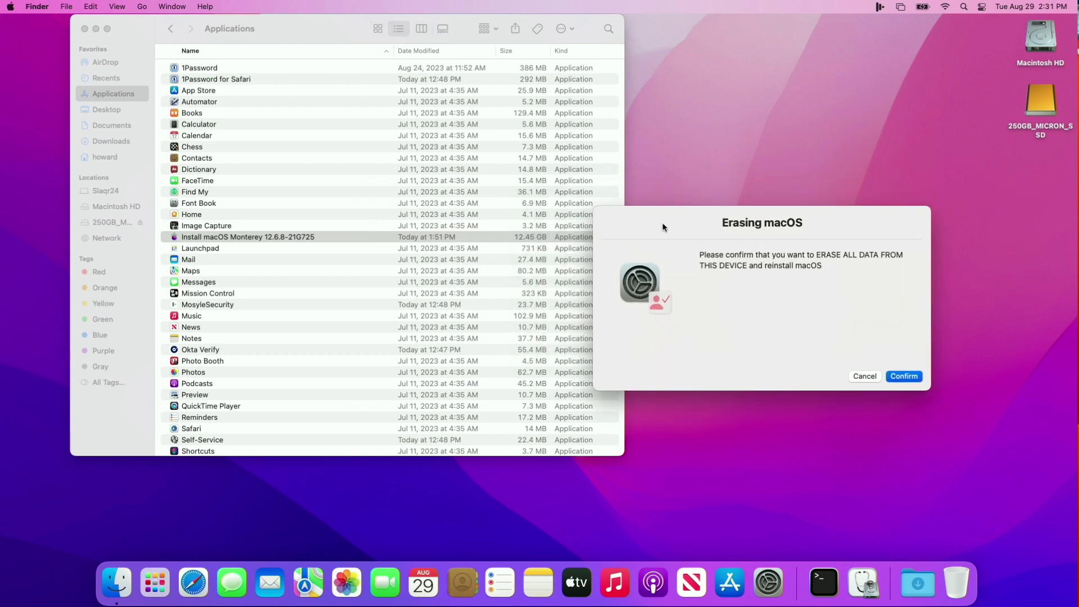
left_click_drag(663, 226, 685, 226)
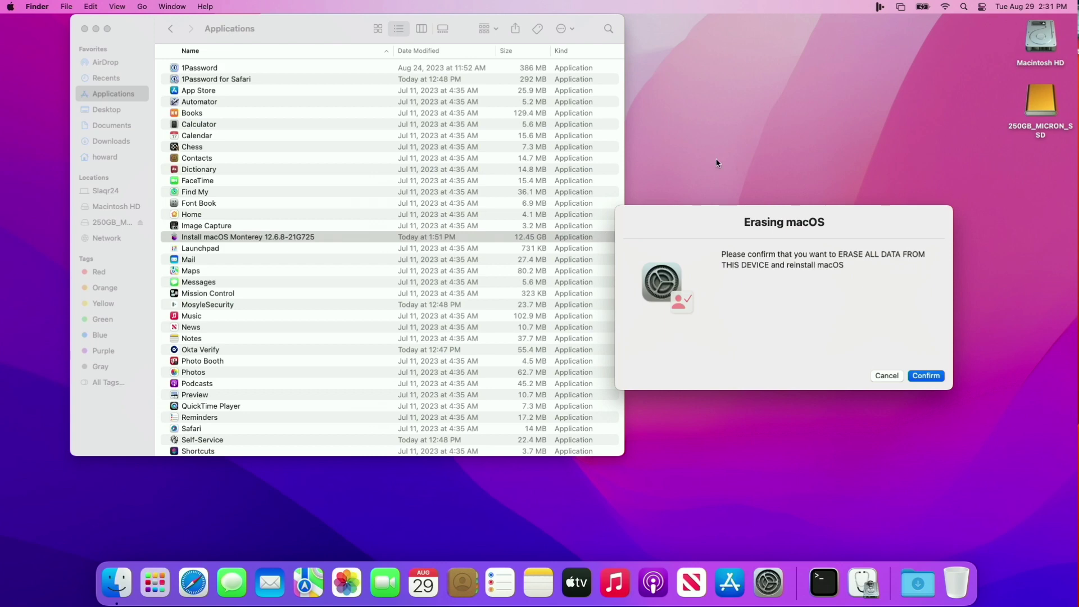
mouse_move(694, 218)
left_mouse_down()
mouse_move(522, 200)
mouse_move(434, 171)
left_mouse_up()
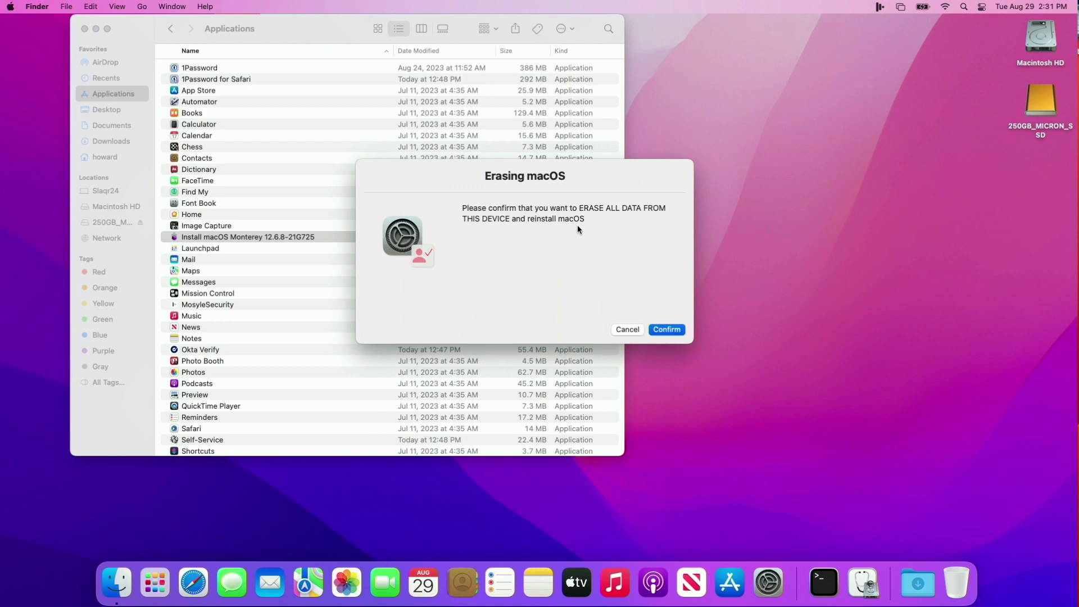
Confirm erasing all data and reinstalling macOS on the target Mac
left_click(668, 332)
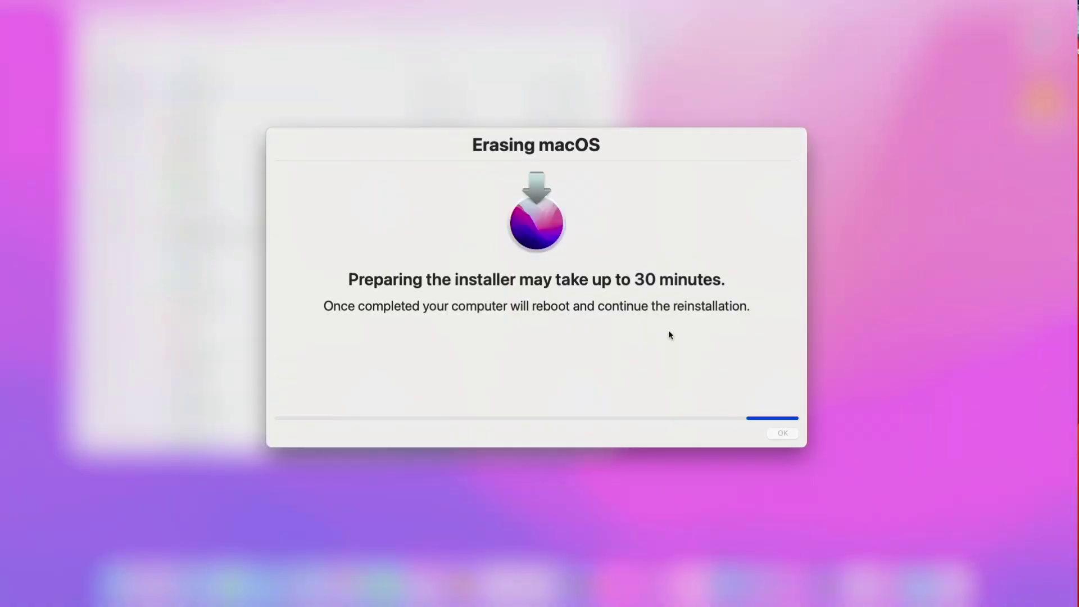